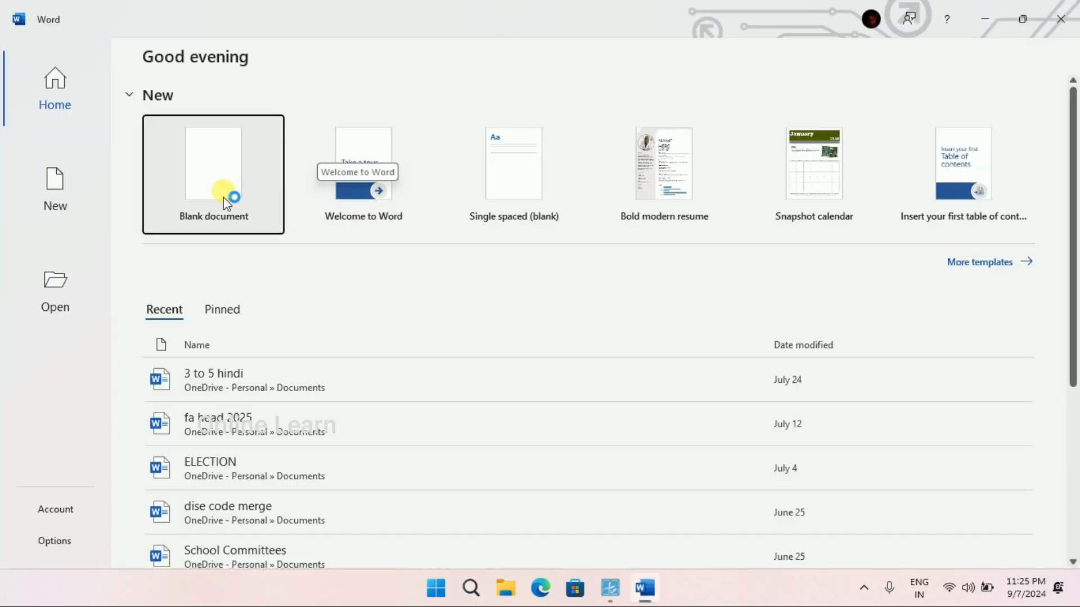
# Create a blank document and add the MathType add-in from the popular add-ins.
pyautogui.click(224, 197)
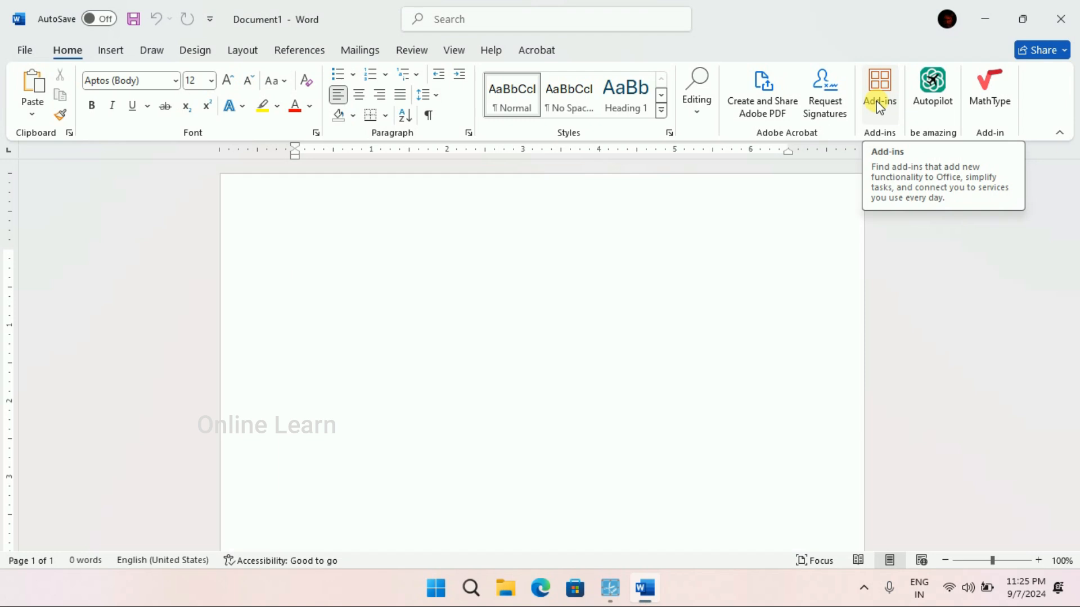
pyautogui.click(879, 102)
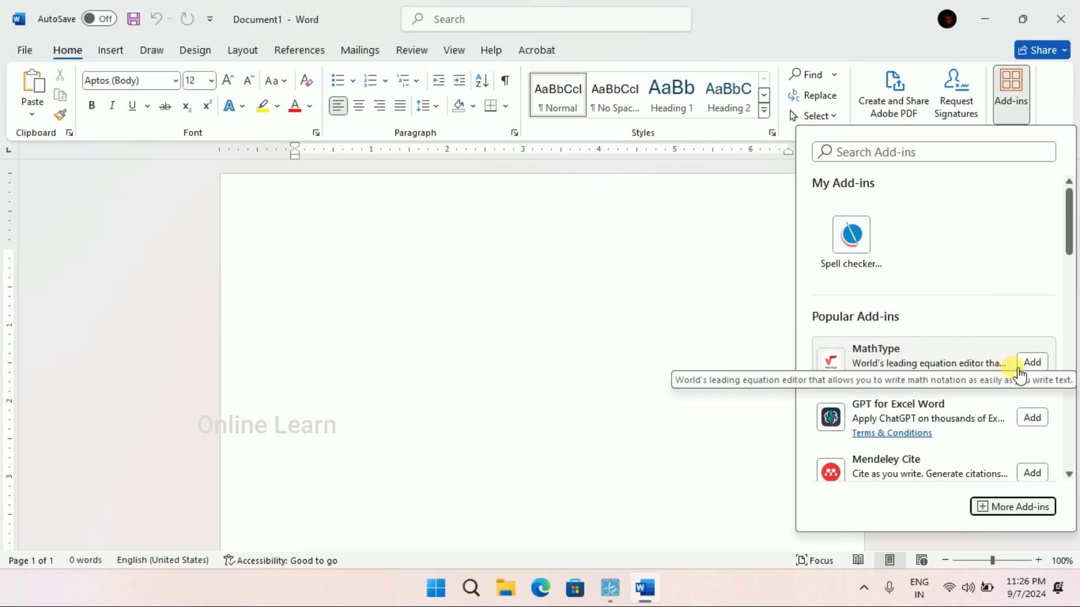
pyautogui.click(1032, 361)
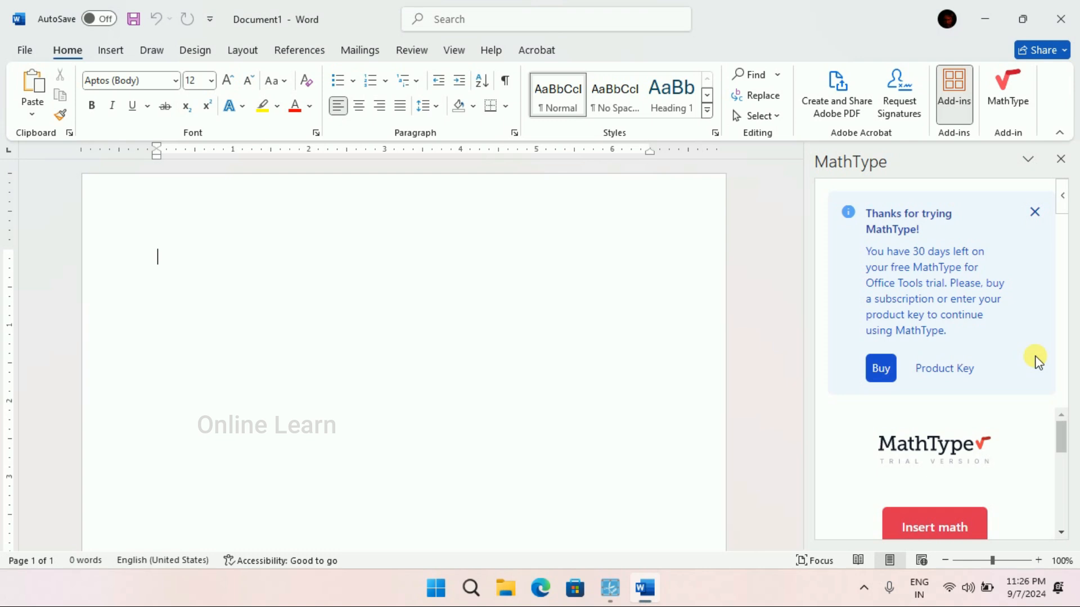
# Build a radical with index 203 and radicand 1200 in MathType's math editor and insert it into the document.
pyautogui.scroll(-1, 930, 422)
pyautogui.click(942, 509)
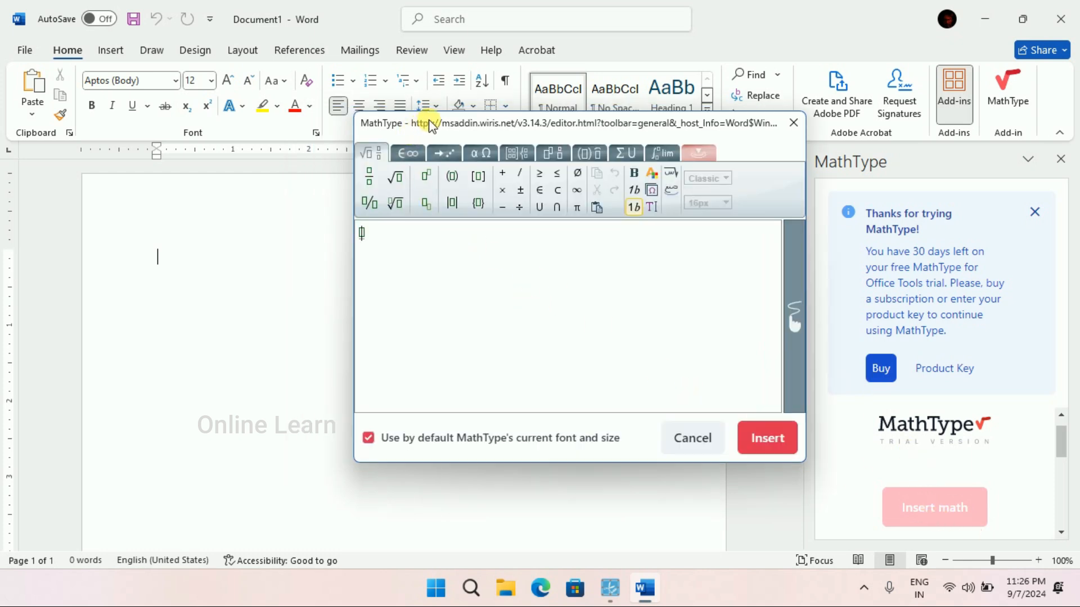
pyautogui.moveTo(431, 124); pyautogui.dragTo(520, 115)
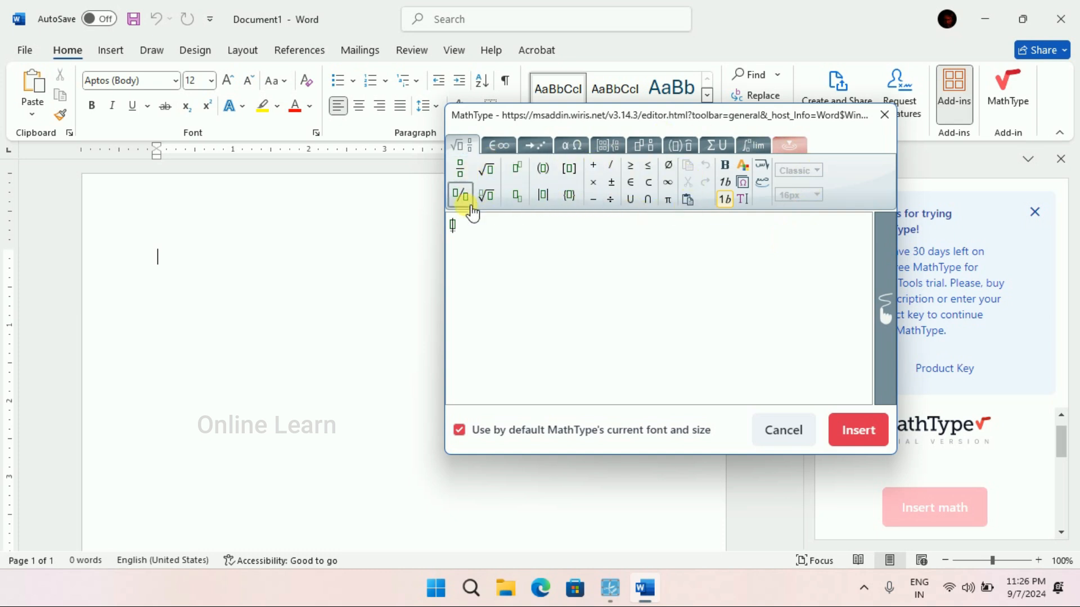
pyautogui.click(462, 228)
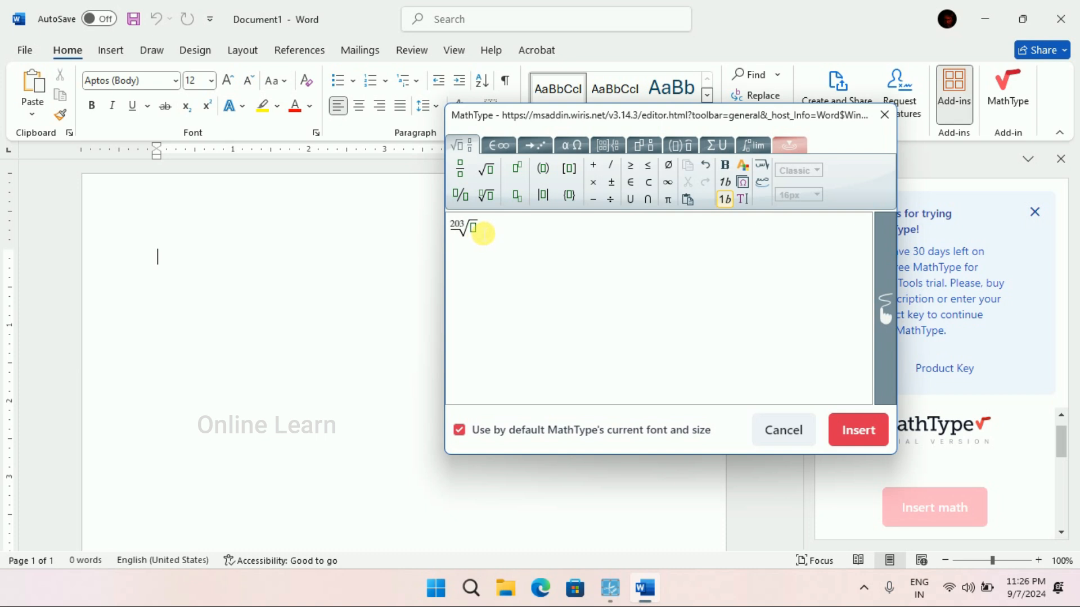
pyautogui.write('00')
pyautogui.click(859, 431)
# Enlarge the inserted radical equation to about 2.7 inches wide on the page.
pyautogui.click(188, 248)
pyautogui.click(191, 242)
pyautogui.moveTo(205, 253); pyautogui.dragTo(358, 309)
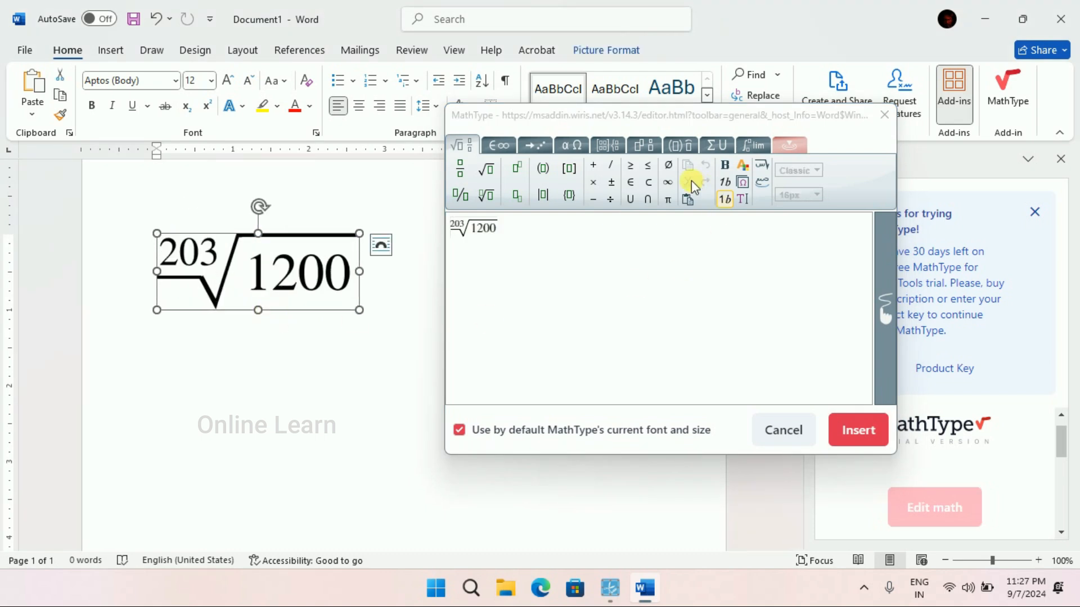
# Try adding a column addition template after the radical in the MathType editor, and clear the editor's content.
pyautogui.click(645, 147)
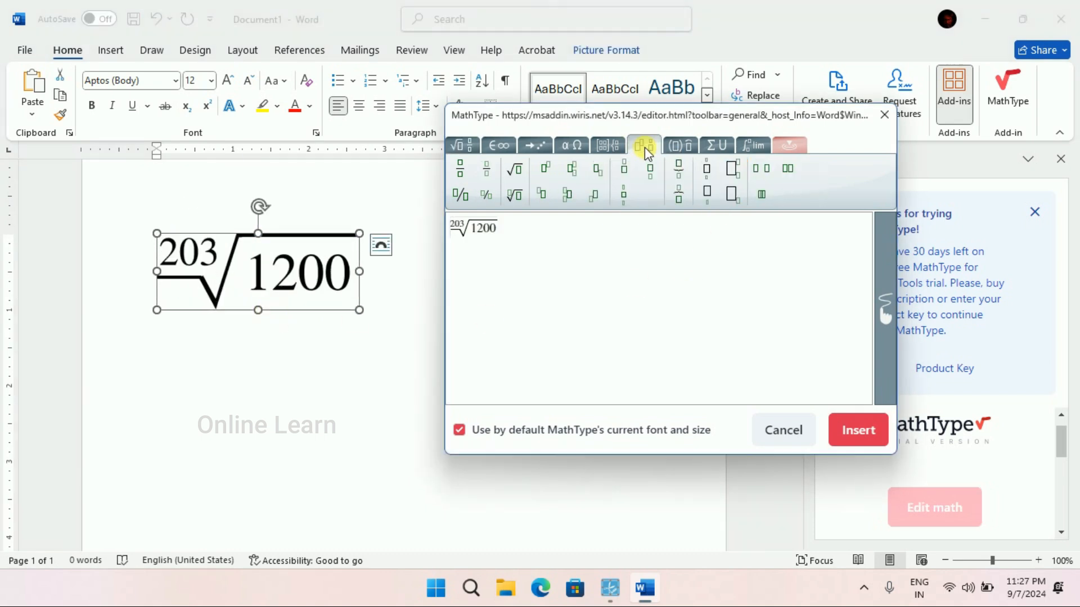
pyautogui.click(685, 147)
pyautogui.click(611, 151)
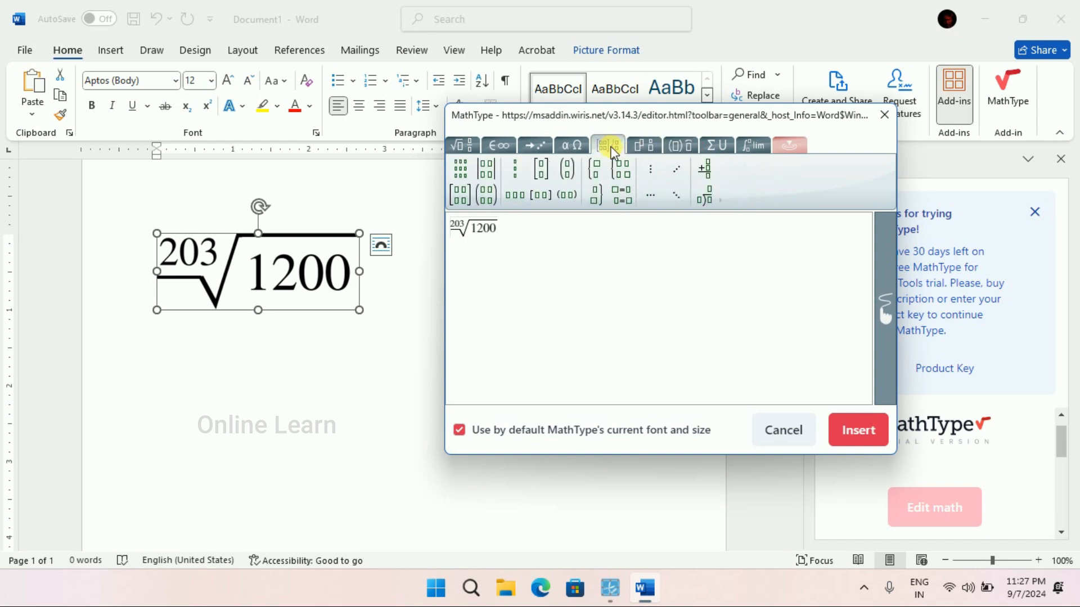
pyautogui.click(710, 176)
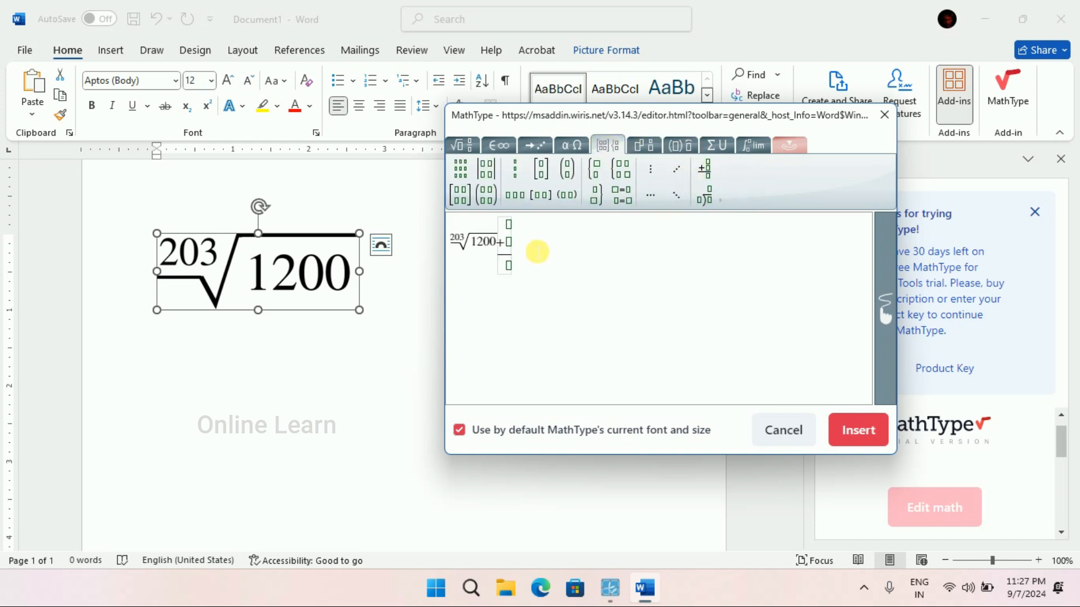
pyautogui.hotkey('ctrl', 'a')
pyautogui.press('BackSpace')
# Clear the radical from the MathType editor again and delete the radical equation from the document.
pyautogui.click(347, 363)
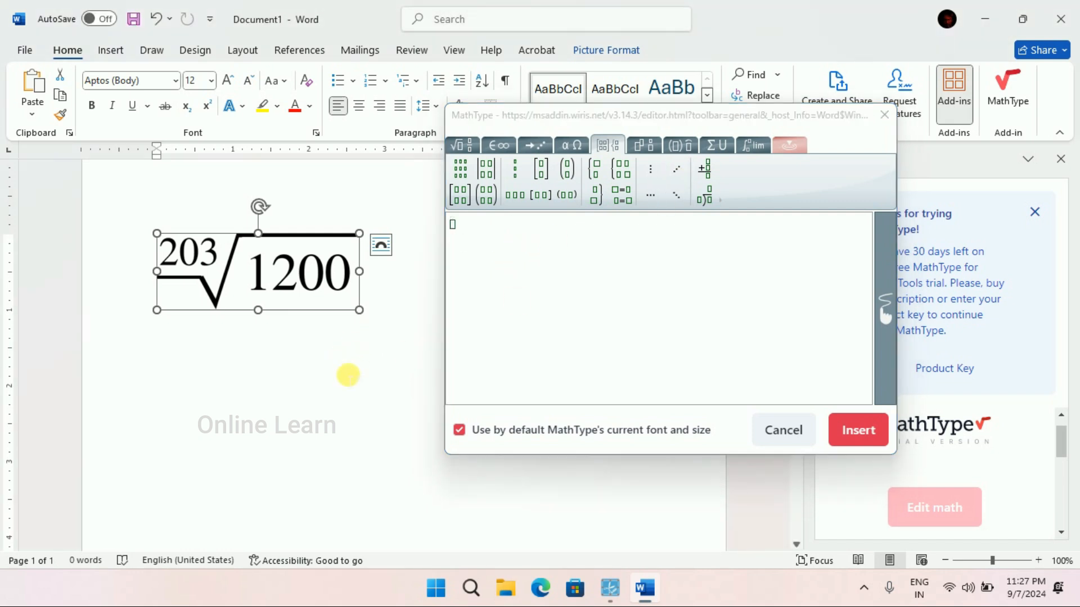
pyautogui.click(321, 390)
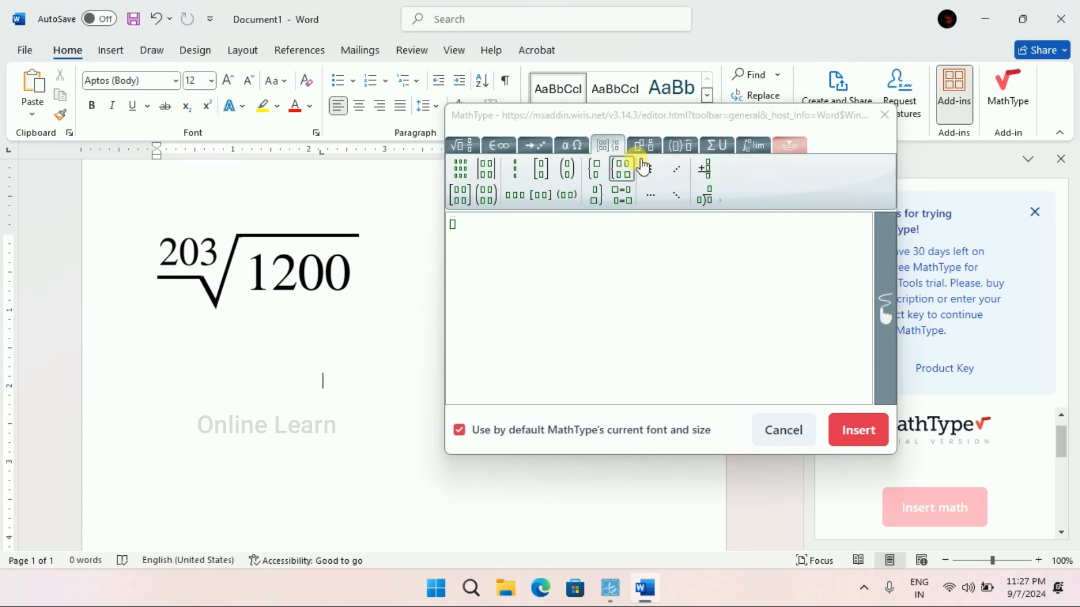
pyautogui.click(704, 168)
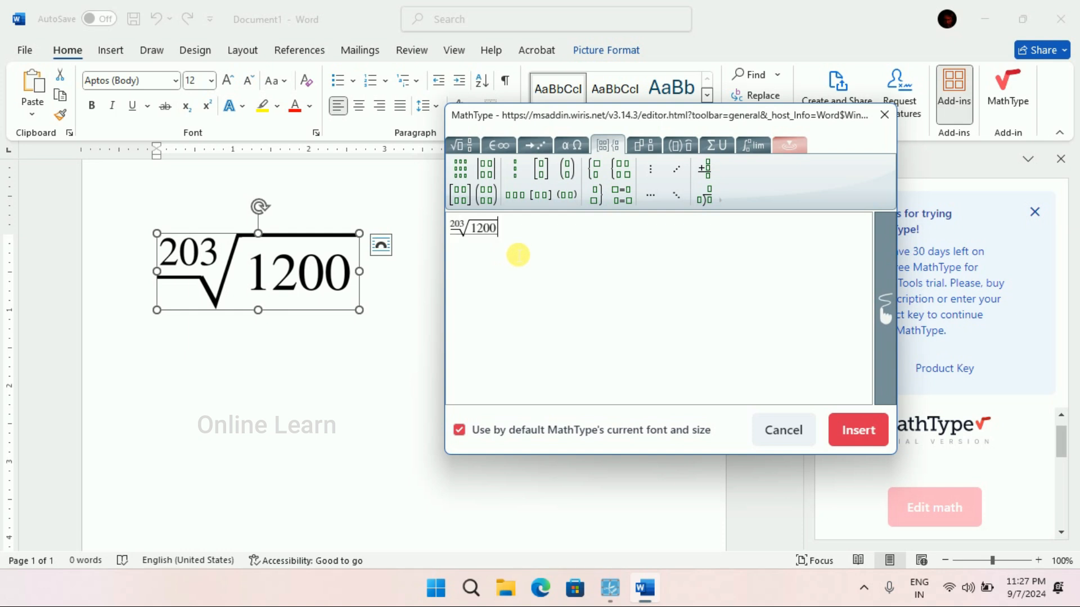
pyautogui.hotkey('ctrl', 'a')
pyautogui.press('BackSpace')
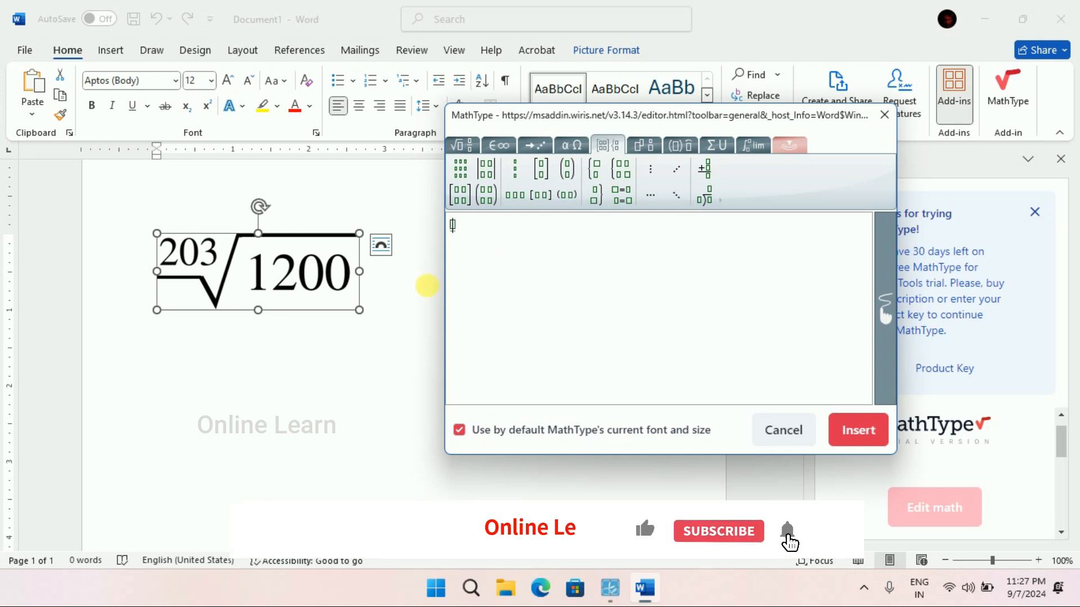
pyautogui.click(333, 302)
pyautogui.press('Delete')
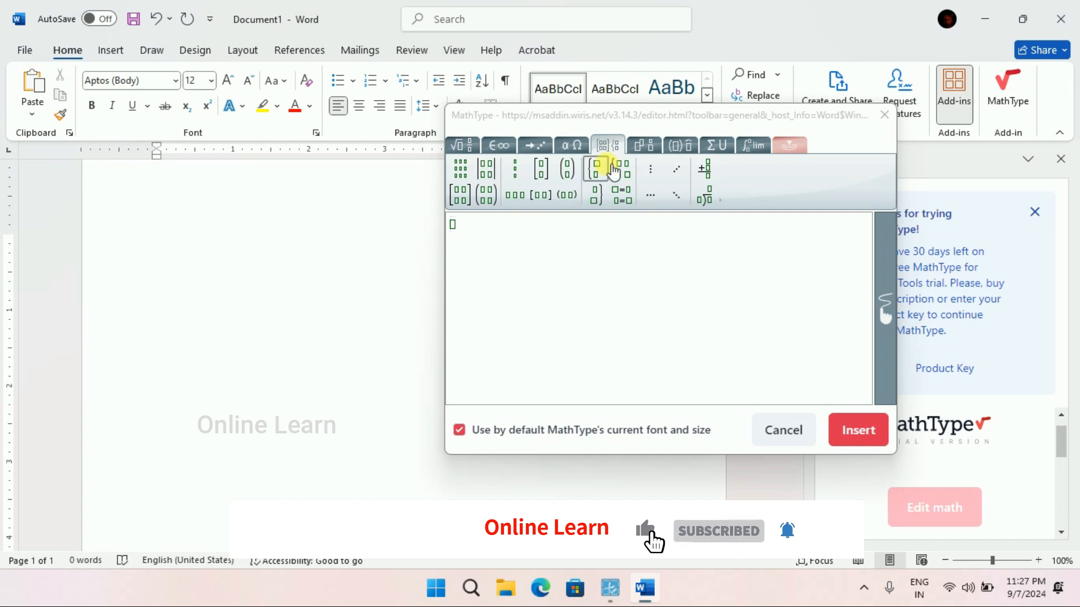
# Build a column addition of 2036 and 2036 with an empty result row and insert it into the document.
pyautogui.click(720, 172)
pyautogui.write('2036')
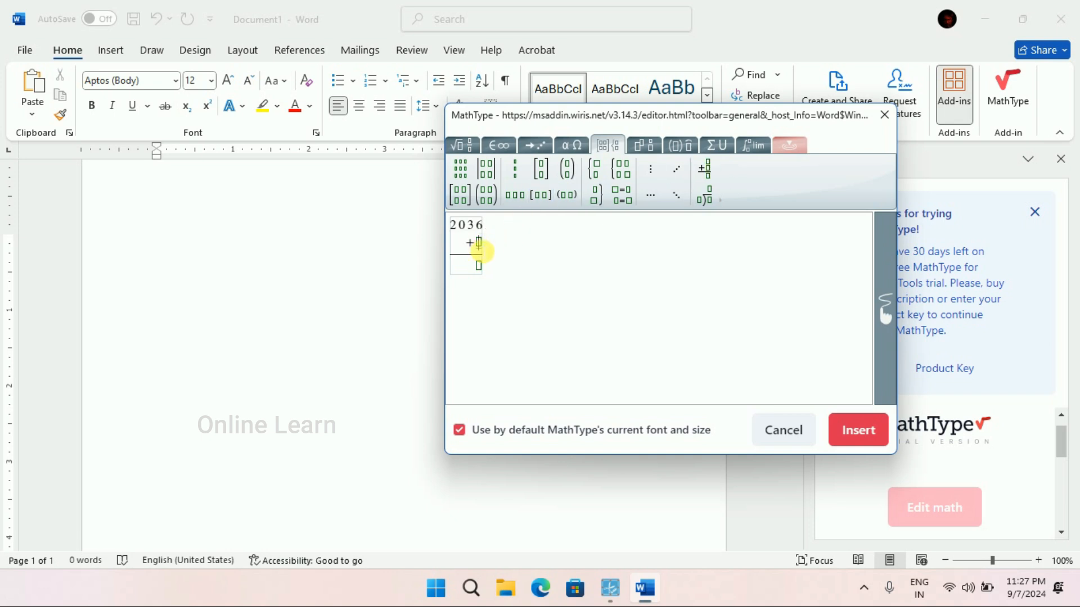
pyautogui.click(481, 250)
pyautogui.write('2036')
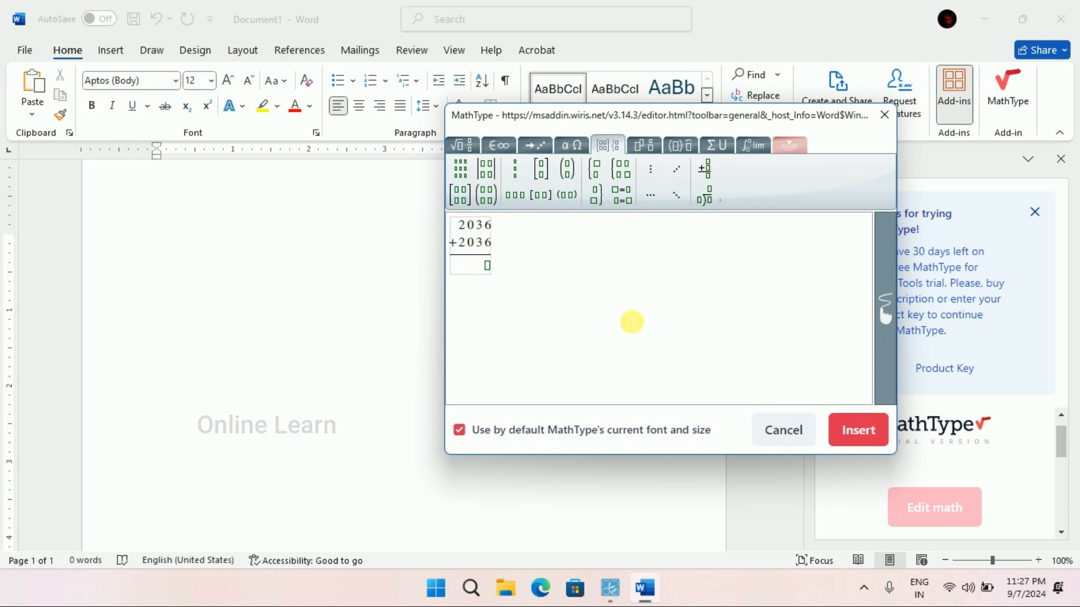
pyautogui.click(855, 433)
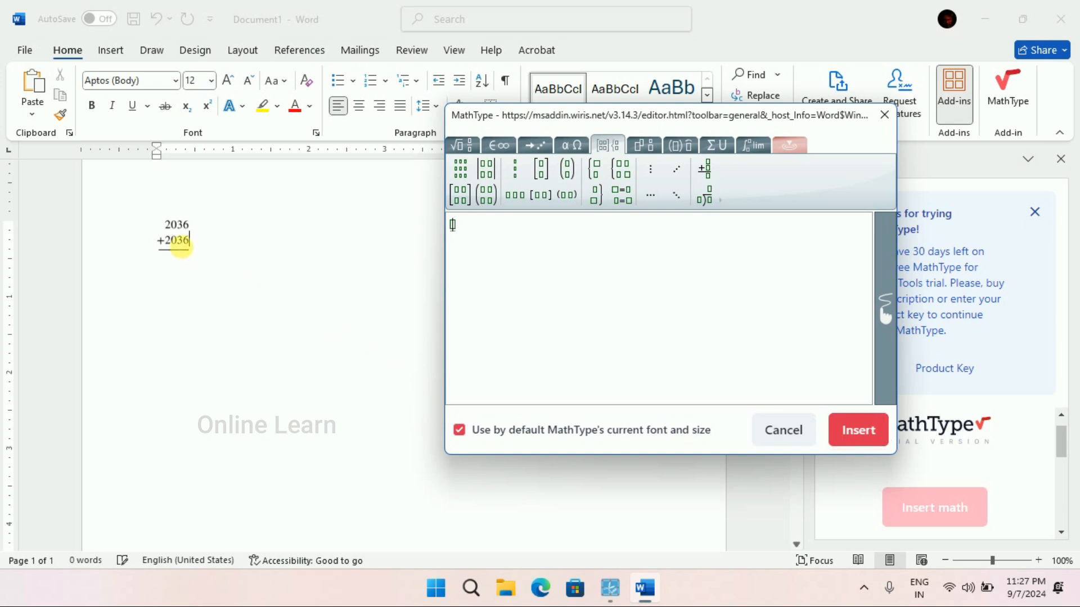
# Enlarge the column addition to about 1.7 inches wide and reinsert it from the MathType editor.
pyautogui.click(183, 249)
pyautogui.moveTo(185, 250); pyautogui.dragTo(288, 343)
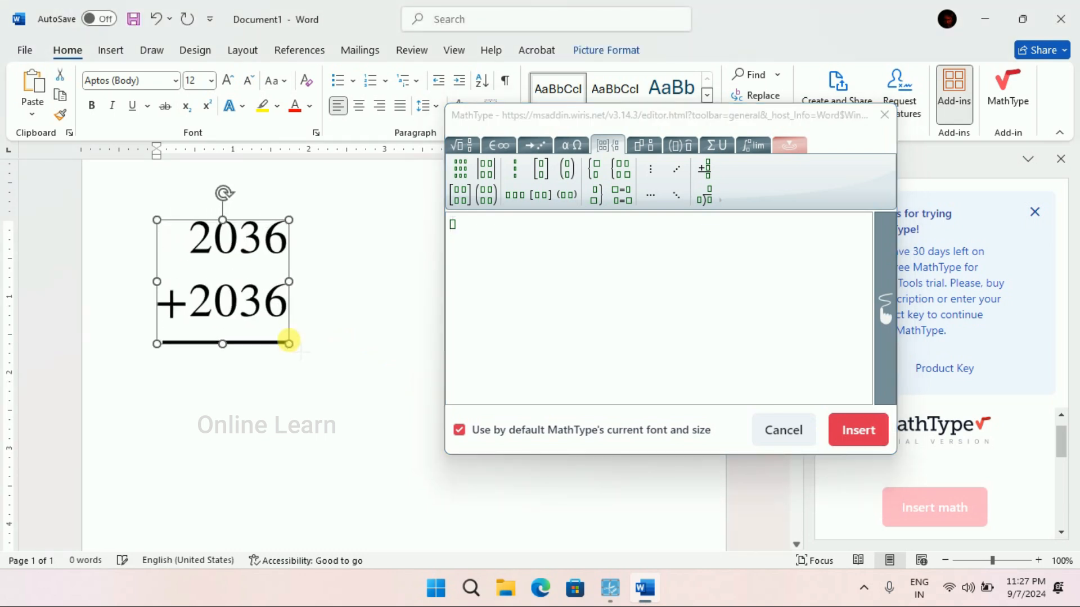
pyautogui.click(859, 440)
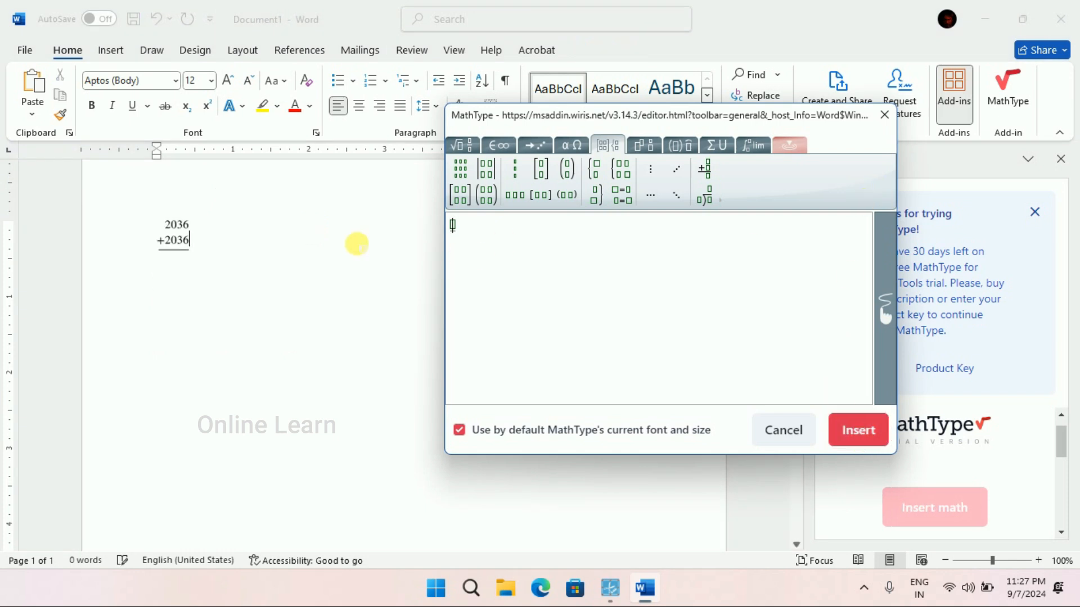
# Enlarge the reinserted column addition to about 1.7 inches wide and close the MathType editor.
pyautogui.click(194, 248)
pyautogui.click(186, 241)
pyautogui.moveTo(193, 257); pyautogui.dragTo(307, 337)
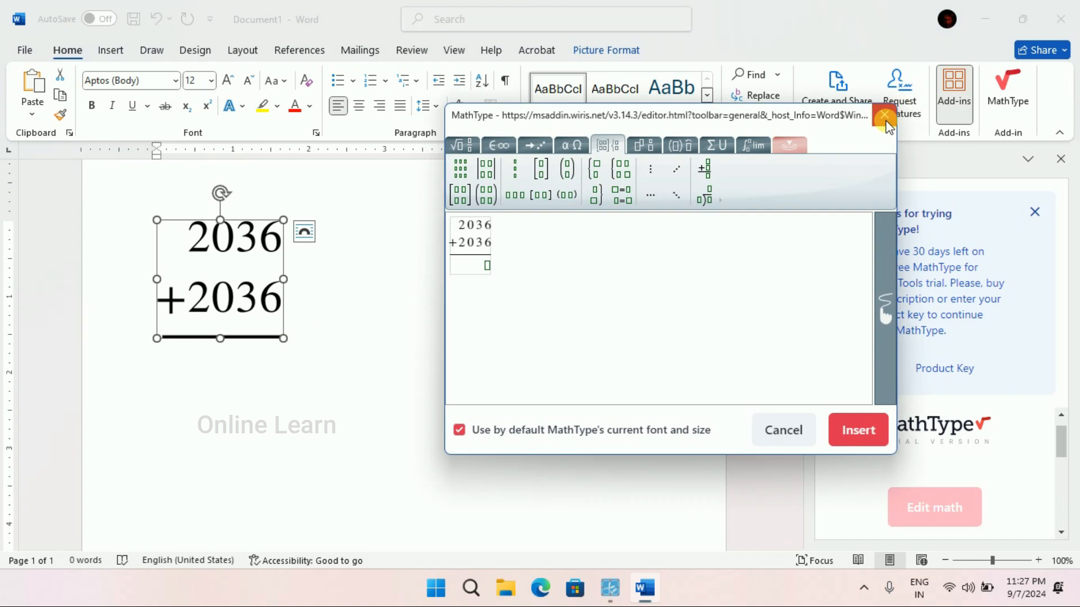
pyautogui.click(884, 115)
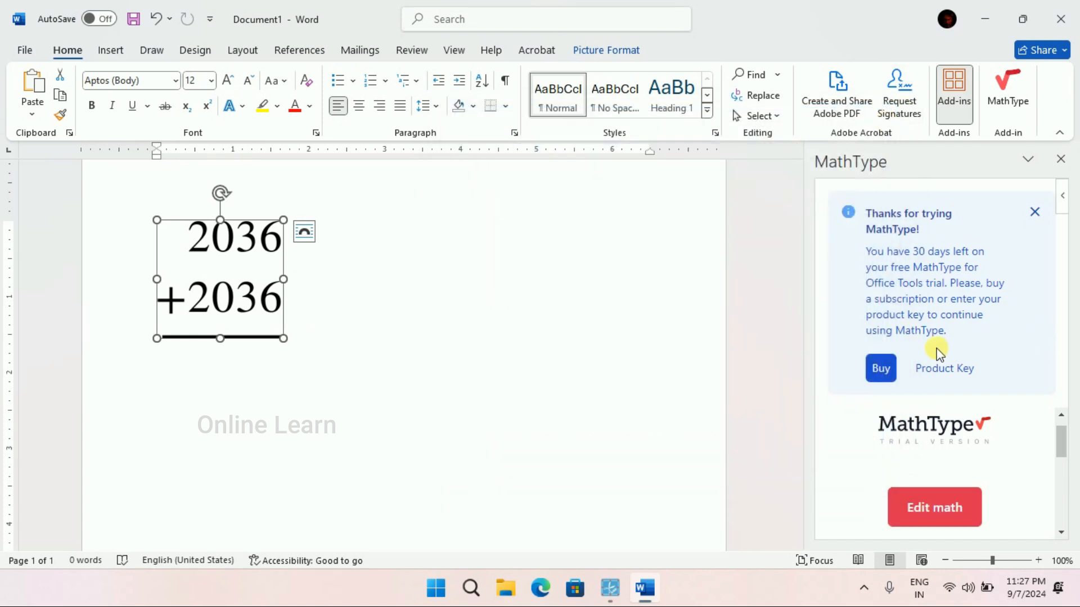
# Open the column addition in MathType's chemistry editor to view its tools, and cancel the editing.
pyautogui.scroll(-2, 1001, 458)
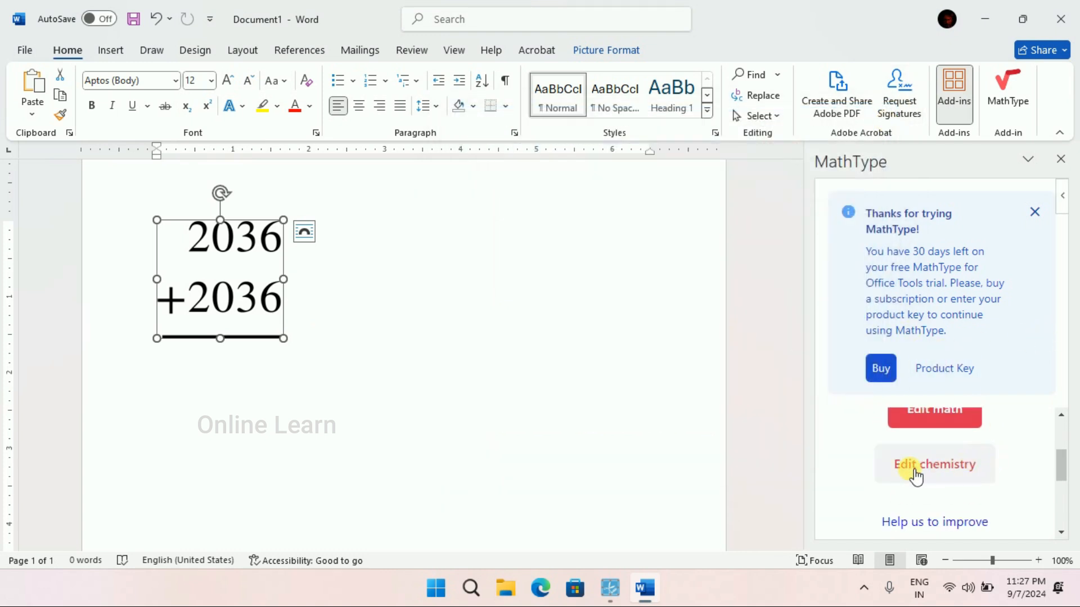
pyautogui.click(951, 472)
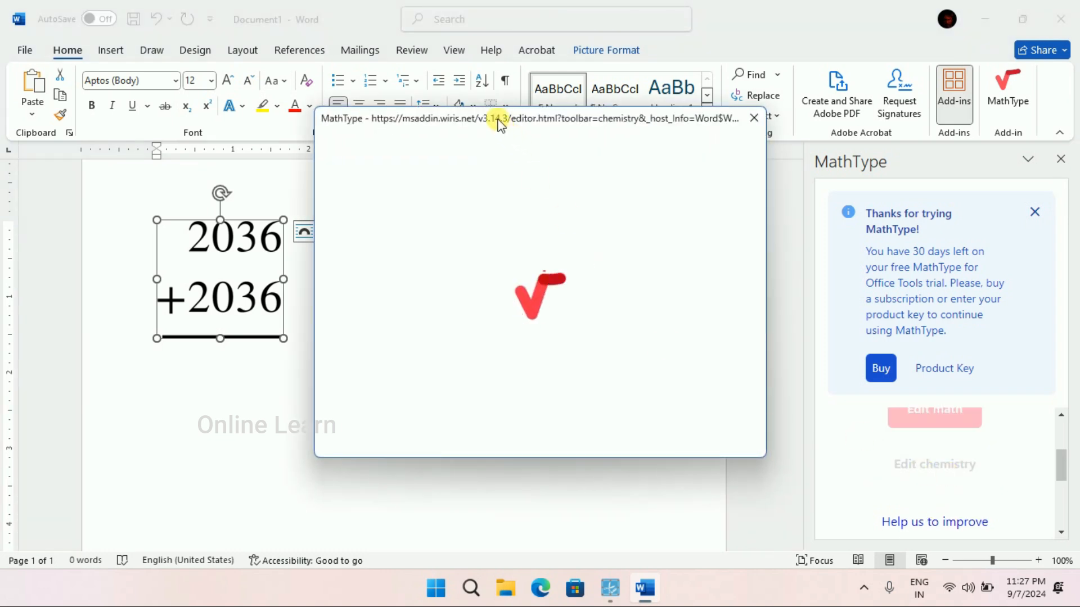
pyautogui.moveTo(497, 120); pyautogui.dragTo(654, 128)
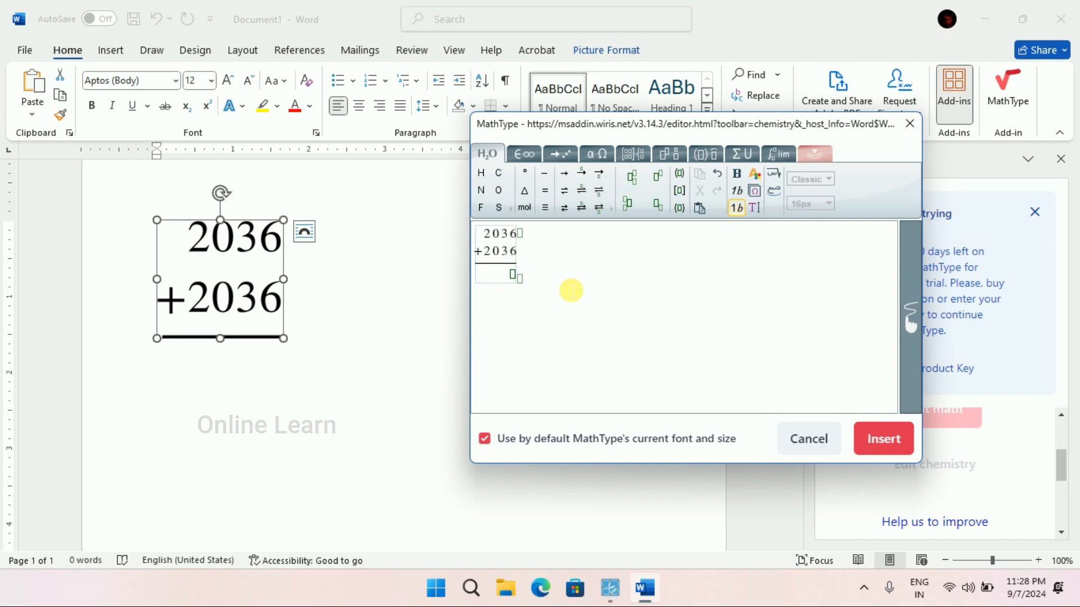
pyautogui.click(809, 439)
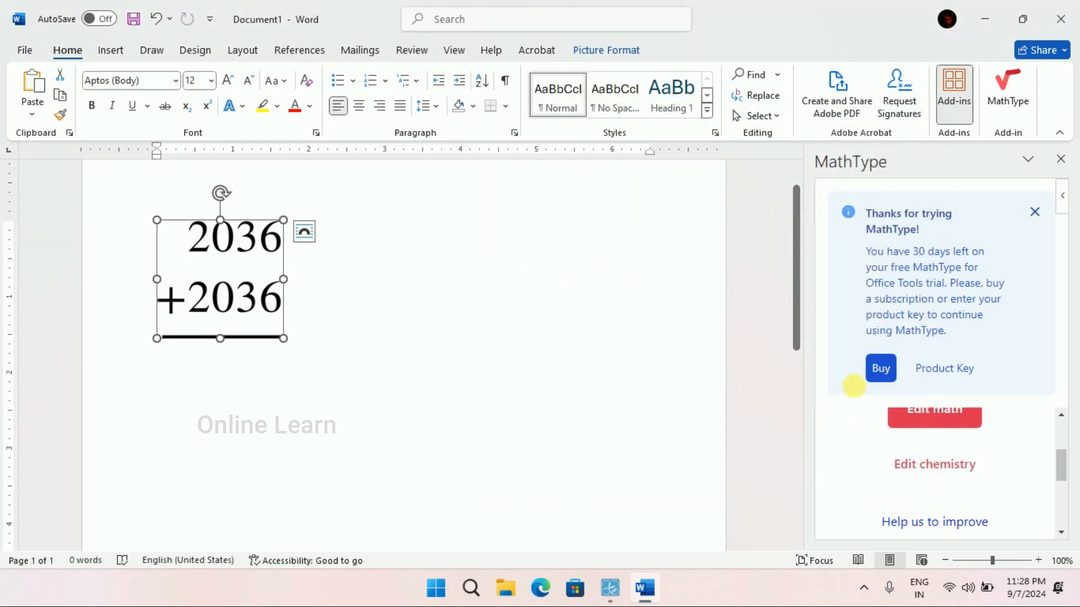
# Dismiss the MathType trial notice, close the add-in, and delete the column addition from the document.
pyautogui.click(1035, 212)
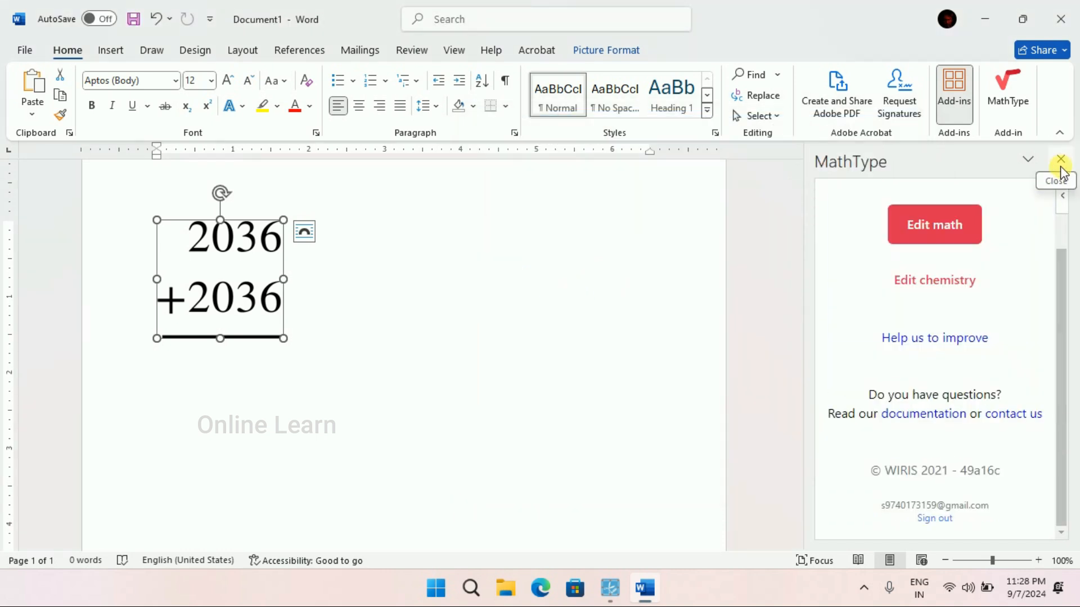
pyautogui.click(1061, 160)
pyautogui.click(961, 103)
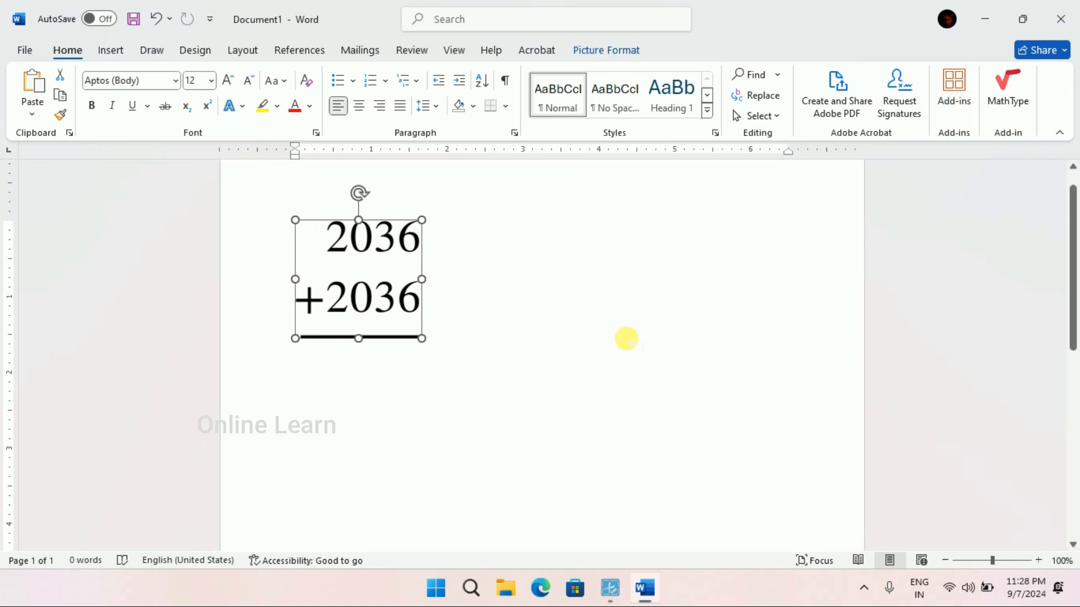
pyautogui.click(630, 341)
pyautogui.press('BackSpace')
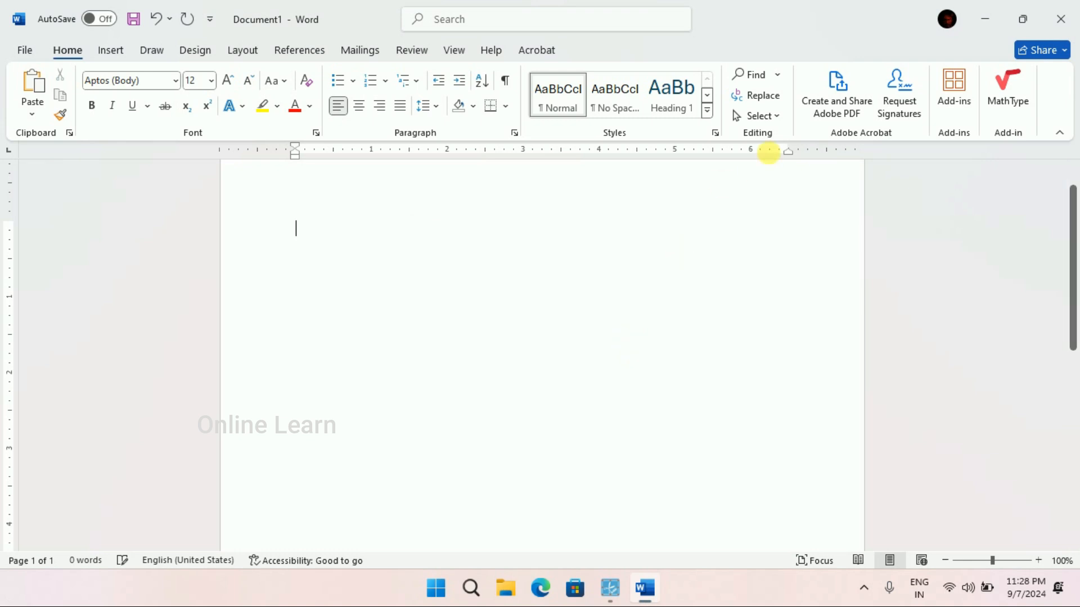
# Add the Autopilot add-in from the popular add-ins.
pyautogui.click(951, 87)
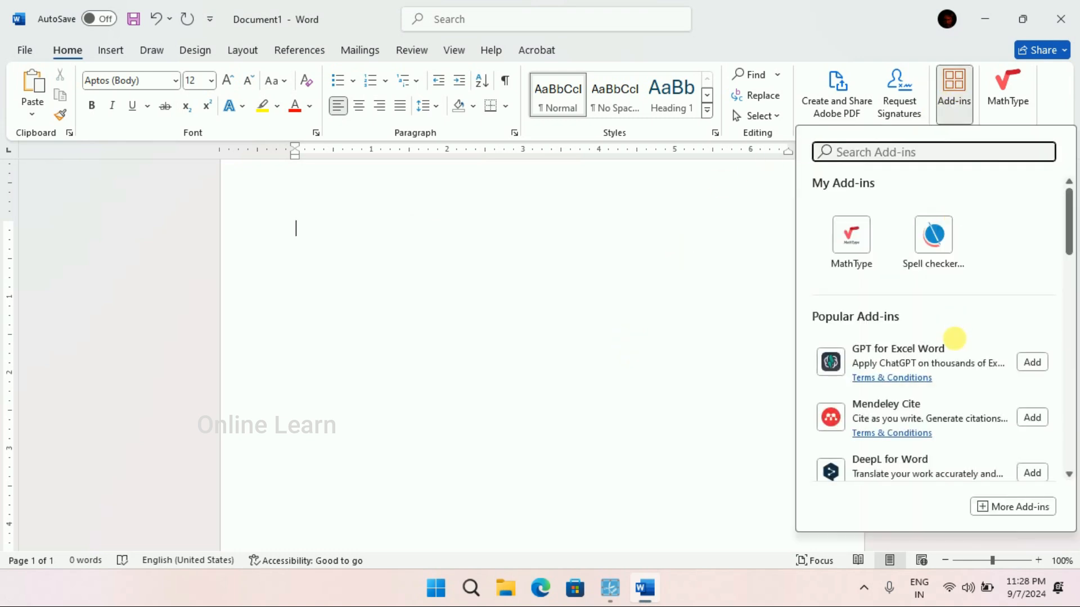
pyautogui.scroll(-2, 954, 348)
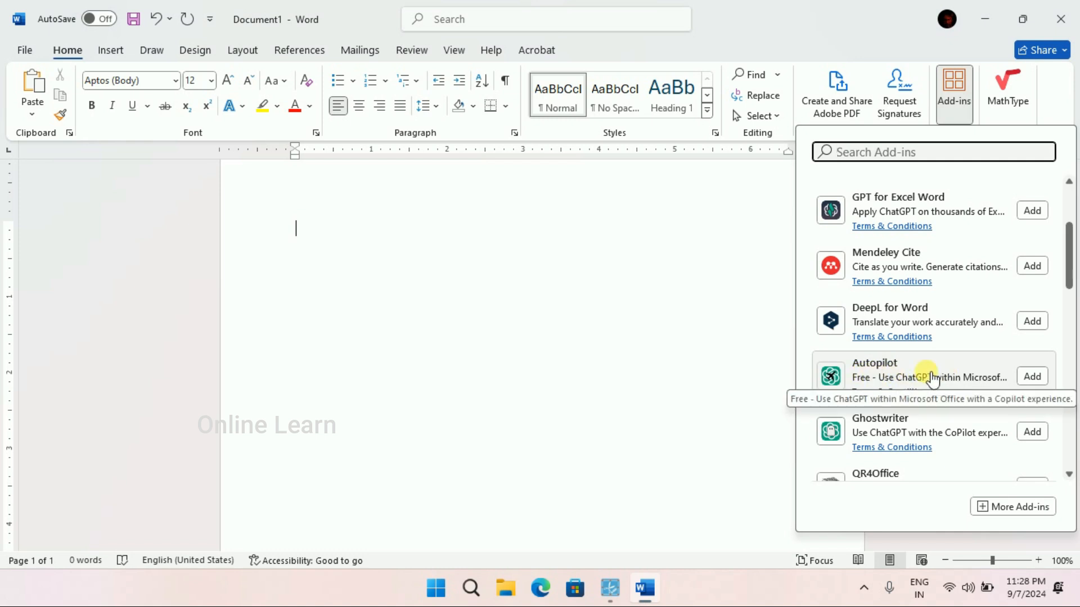
pyautogui.click(1032, 376)
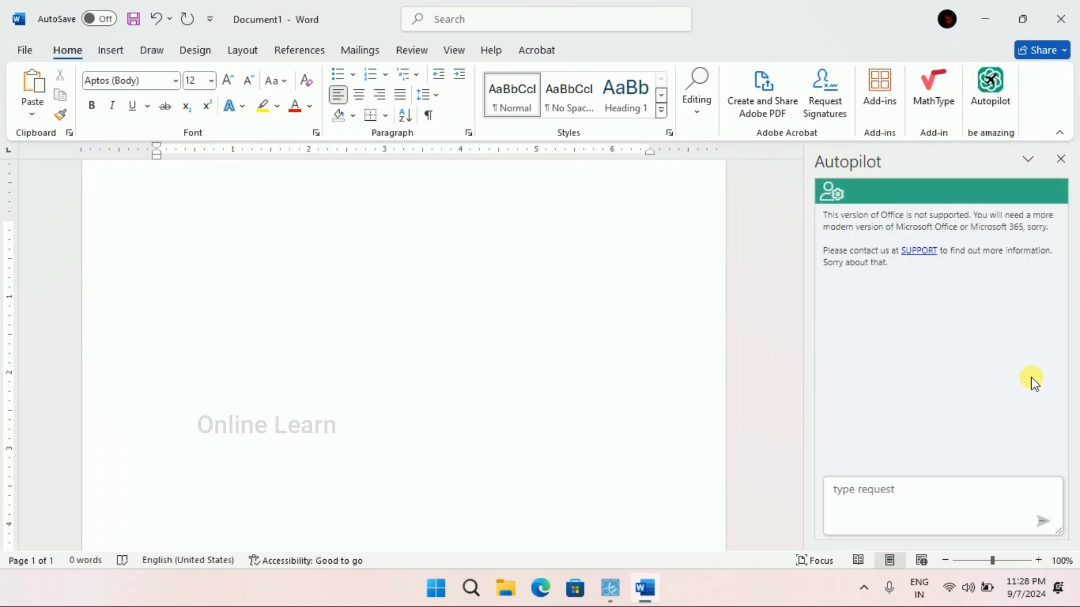
# Send Autopilot the request "Write leave letter to bank manager for 2 days leave" and read through the generated letter.
pyautogui.click(914, 510)
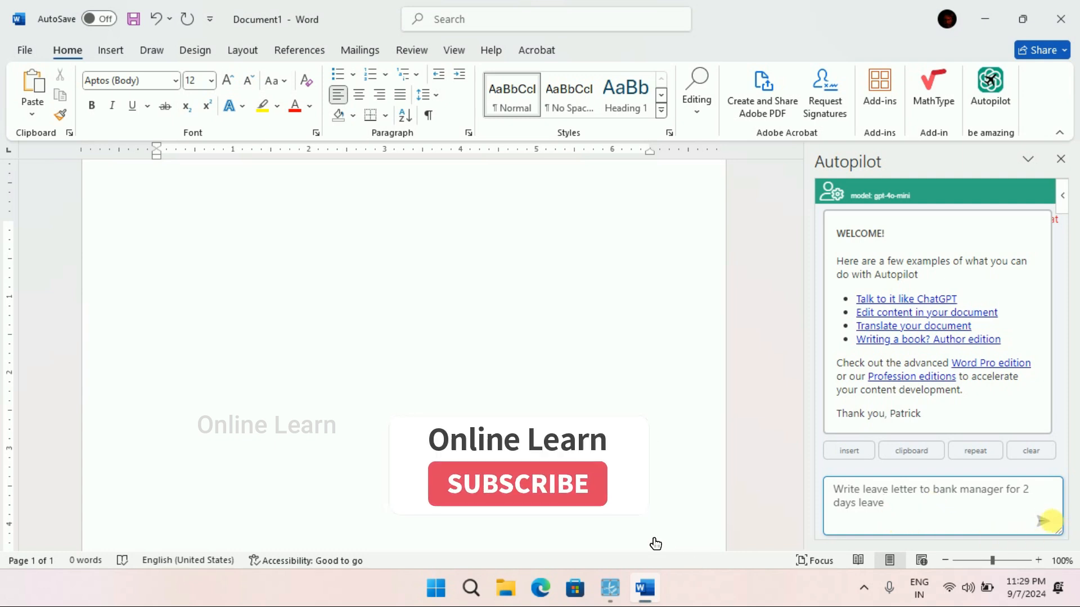
pyautogui.click(1046, 523)
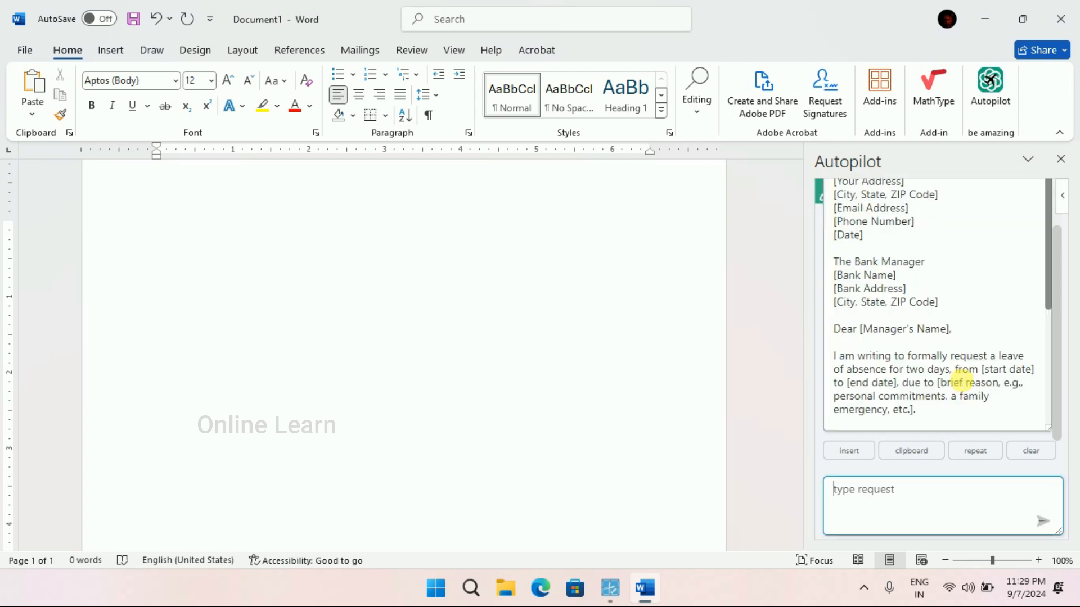
pyautogui.scroll(-5, 945, 352)
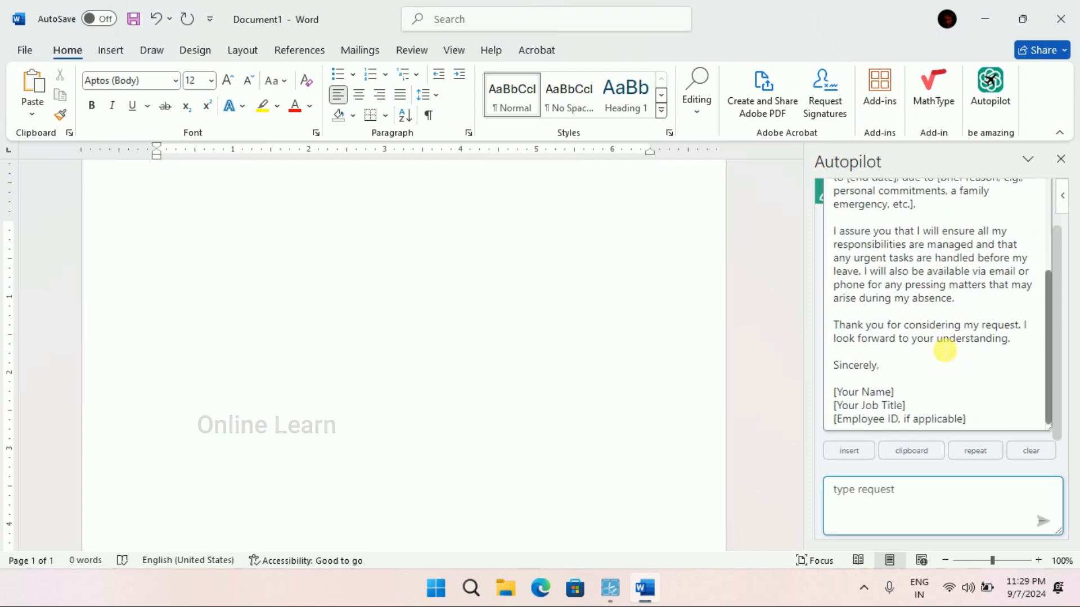
# Review Autopilot's generated leave letter and insert it into the blank document.
pyautogui.scroll(5, 946, 351)
pyautogui.scroll(-5, 945, 350)
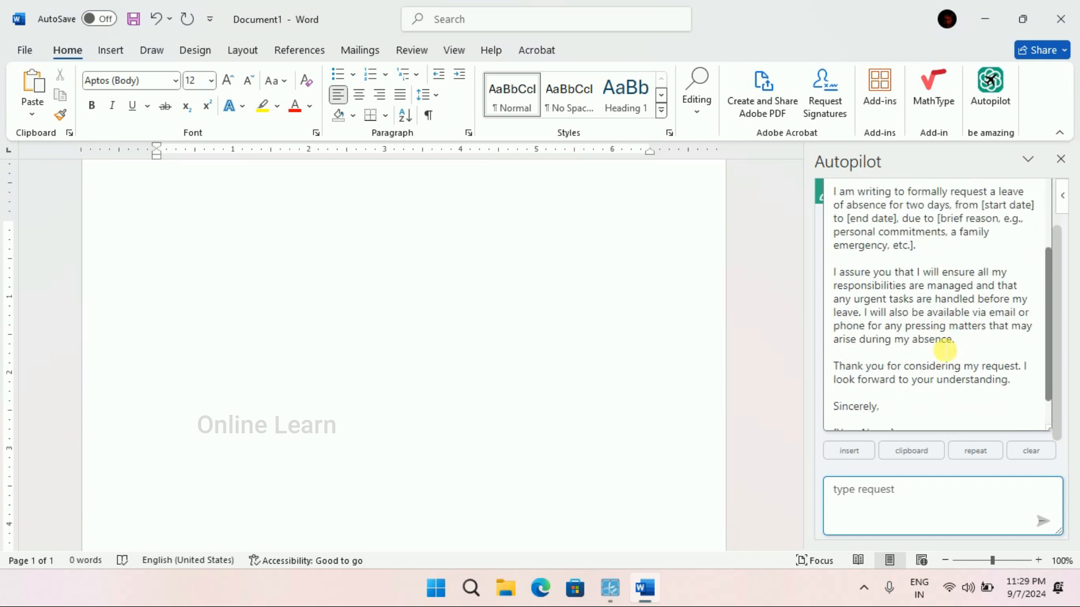
pyautogui.click(853, 451)
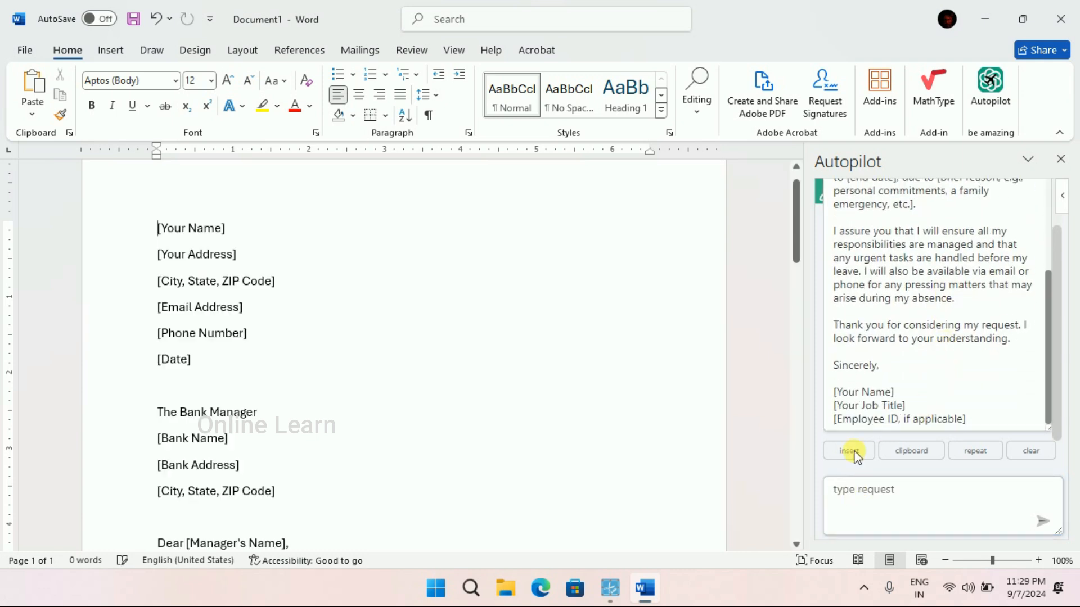
# Examine the inserted leave letter in the document, from the sender and bank placeholders through the body to the signature lines.
pyautogui.scroll(-3, 371, 366)
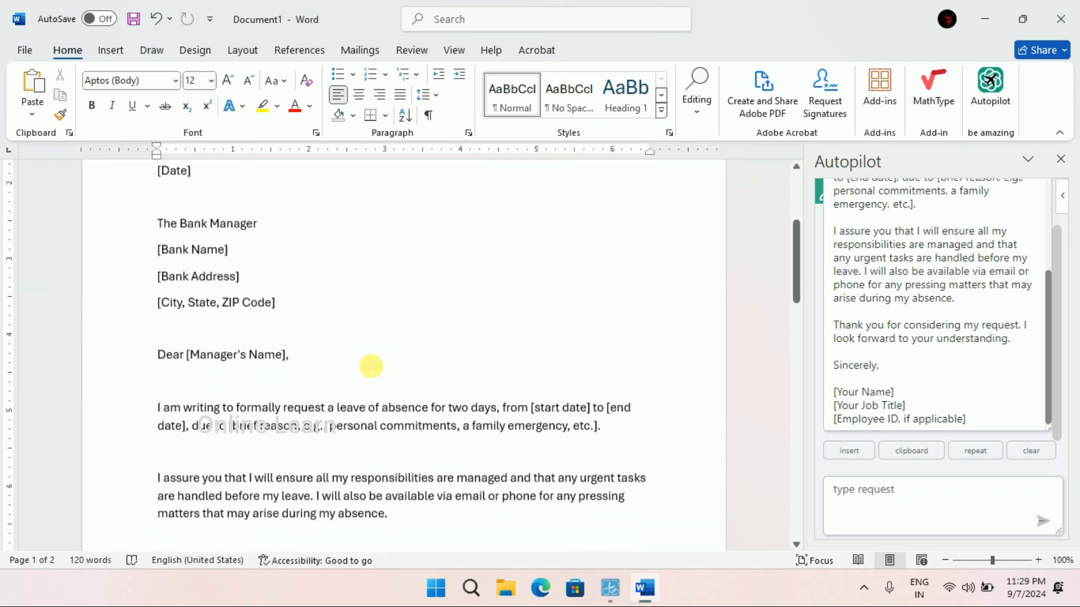
pyautogui.scroll(4, 371, 366)
pyautogui.scroll(-10, 370, 366)
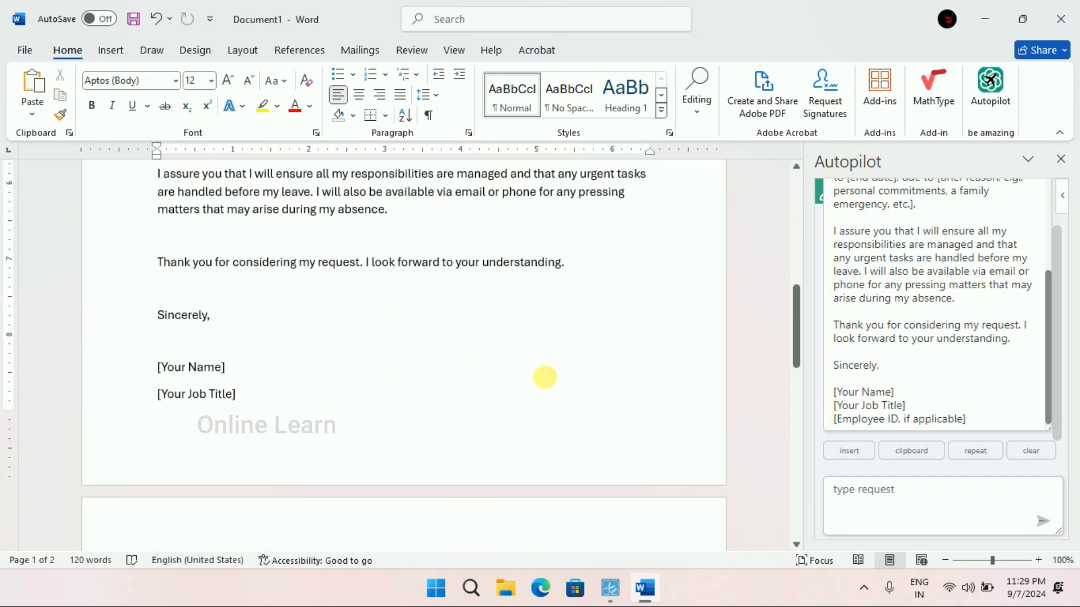
pyautogui.scroll(-5, 545, 376)
pyautogui.click(873, 512)
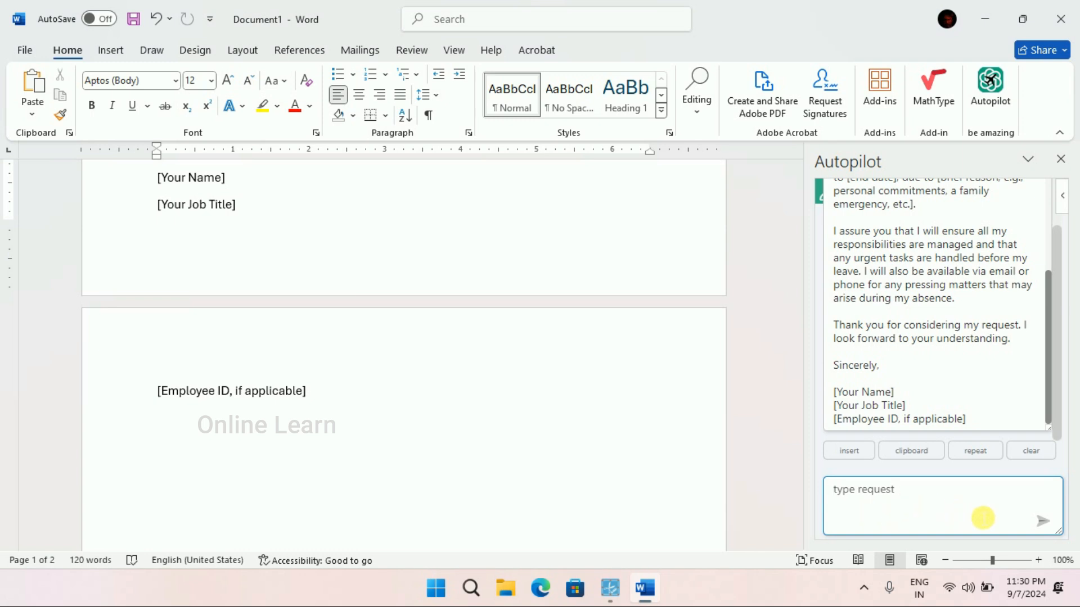
pyautogui.scroll(10, 535, 441)
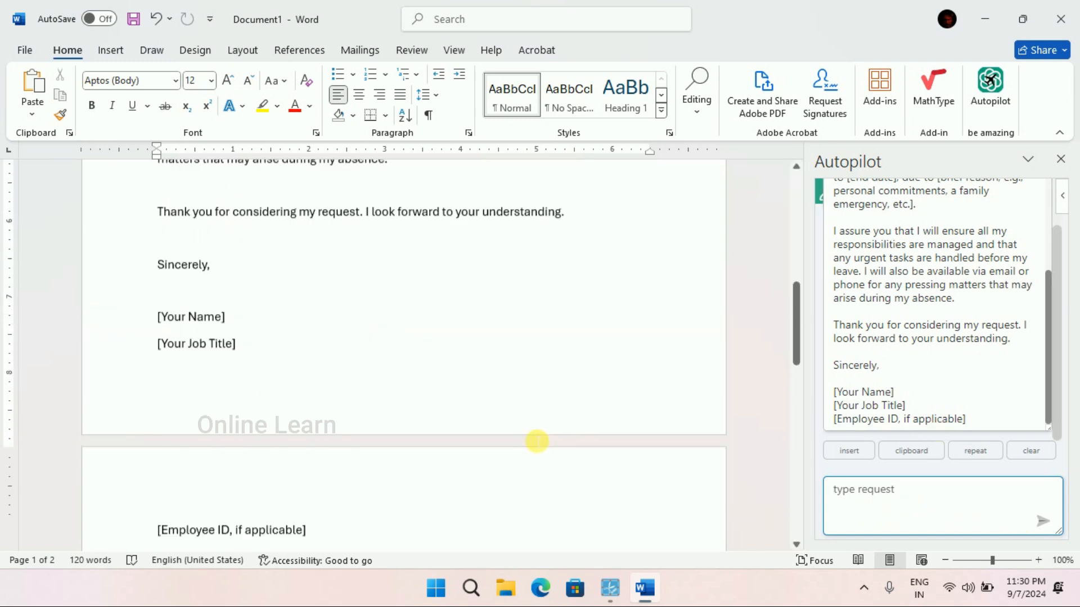
pyautogui.scroll(3, 537, 441)
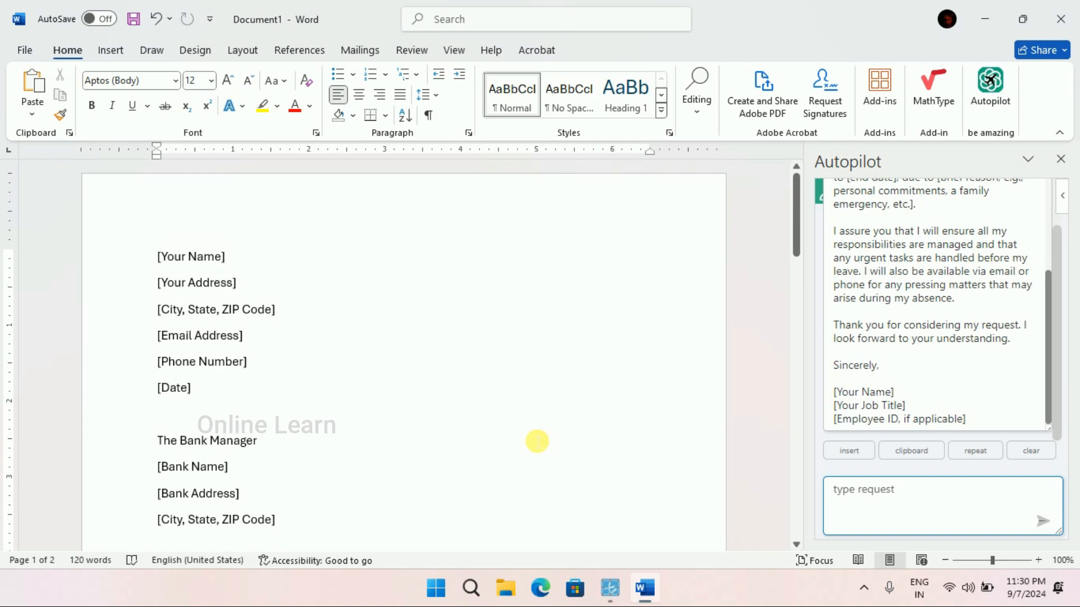
pyautogui.click(929, 444)
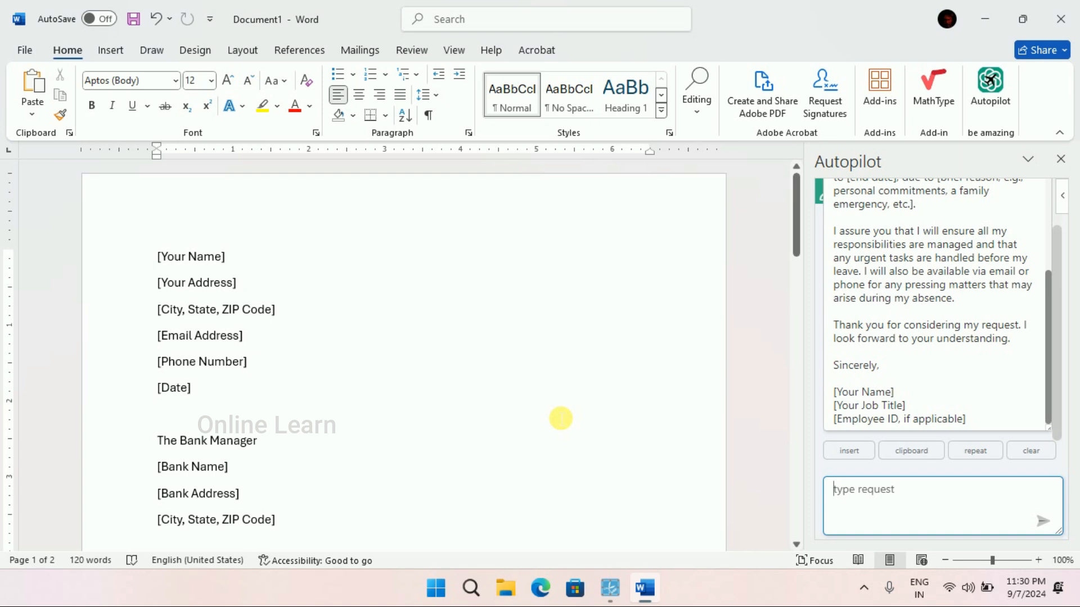
pyautogui.scroll(-5, 560, 419)
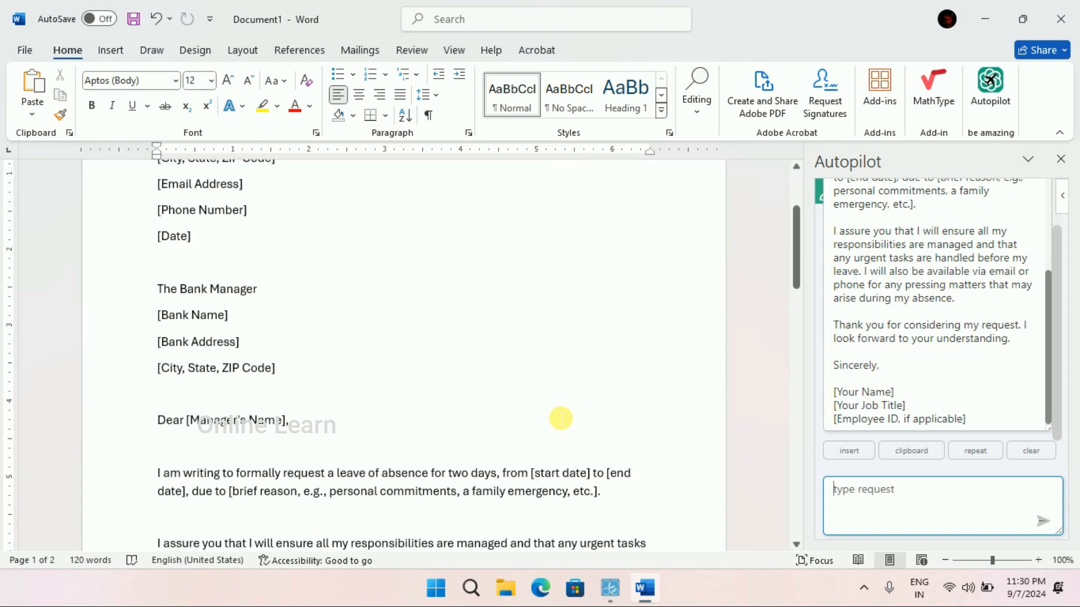